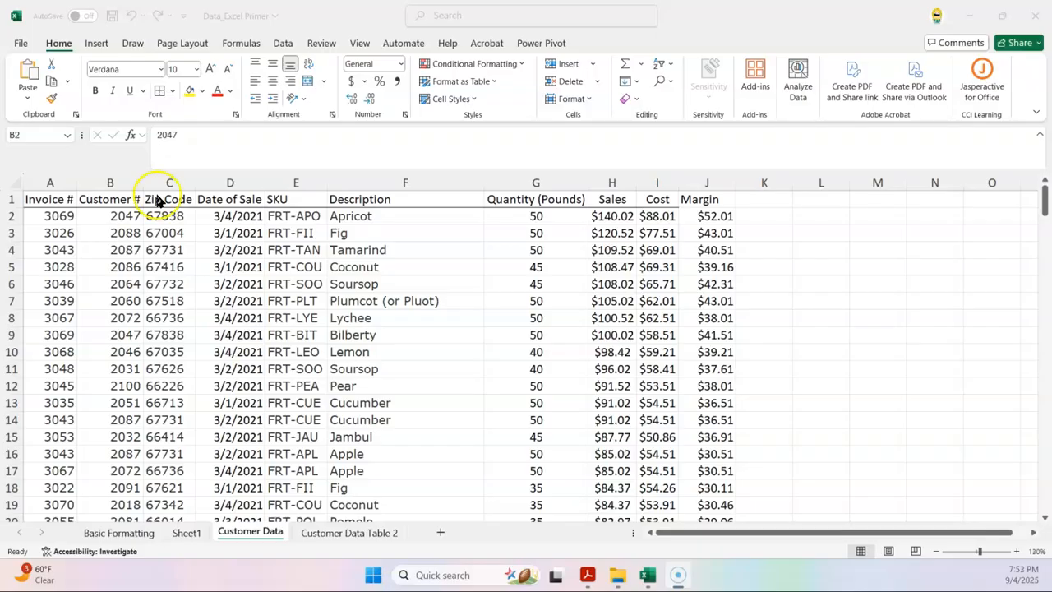
Convert the data range A1:J194 on the Customer Data Table 2 sheet into a table with headers.
click(189, 534)
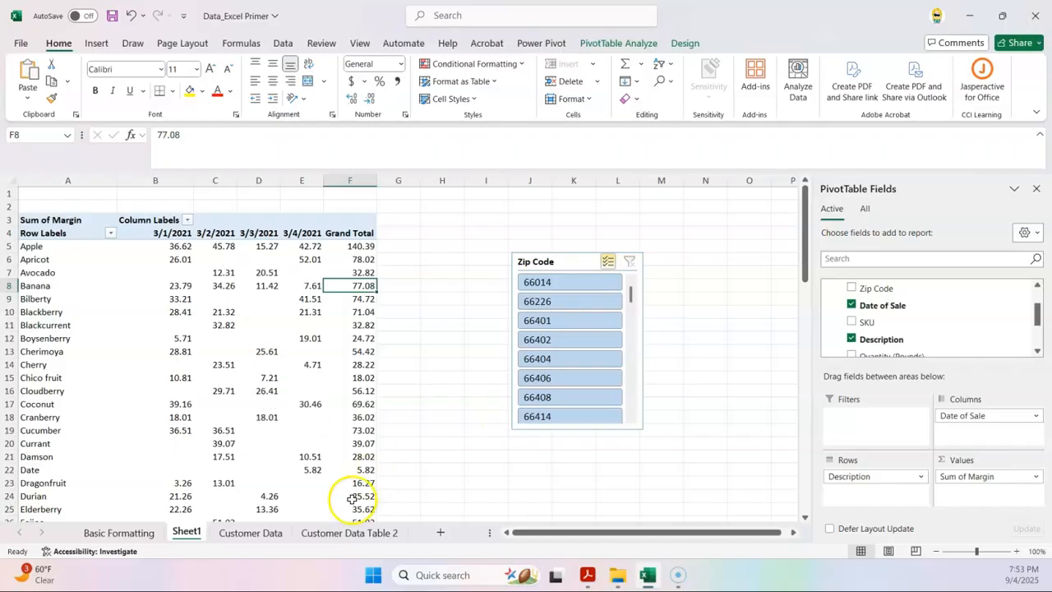
click(262, 536)
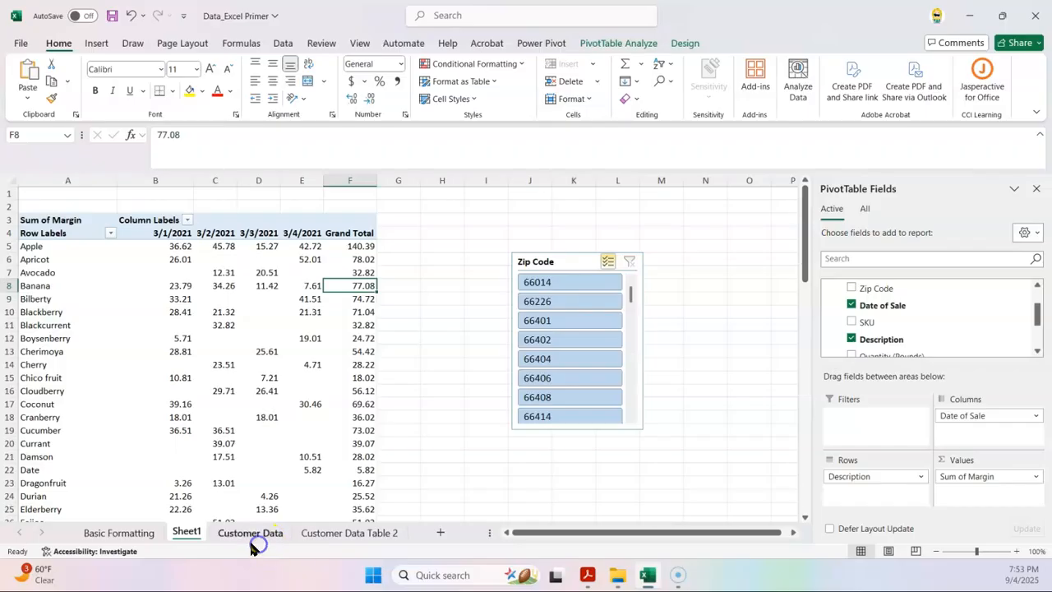
click(313, 534)
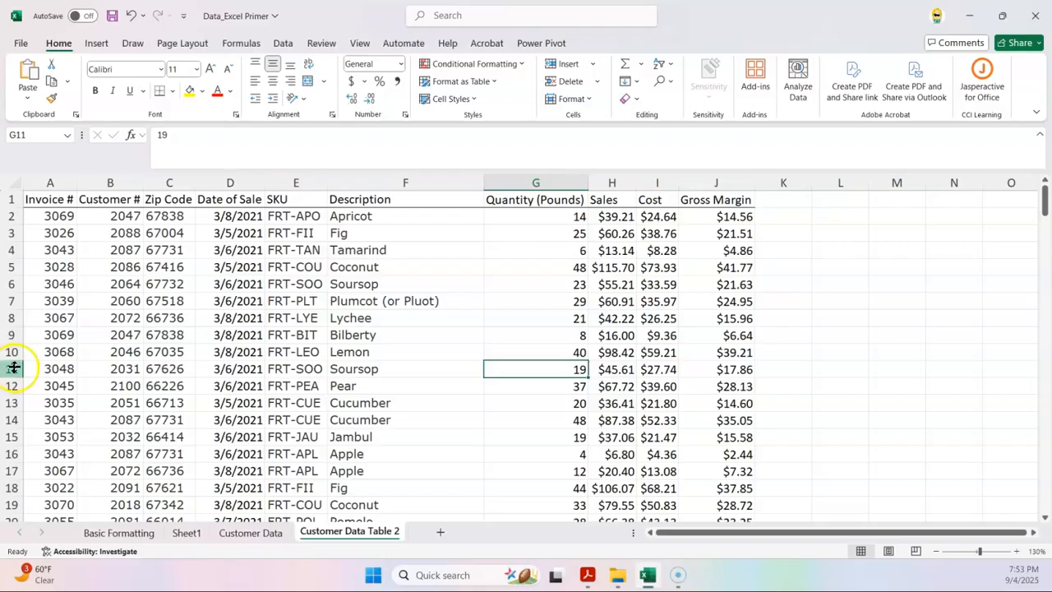
click(96, 44)
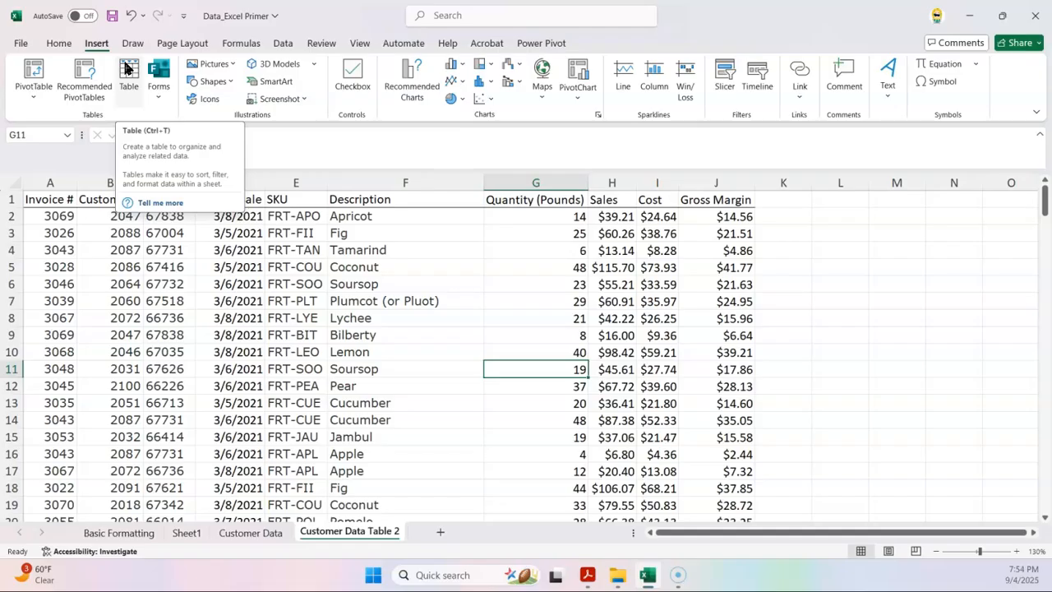
click(883, 337)
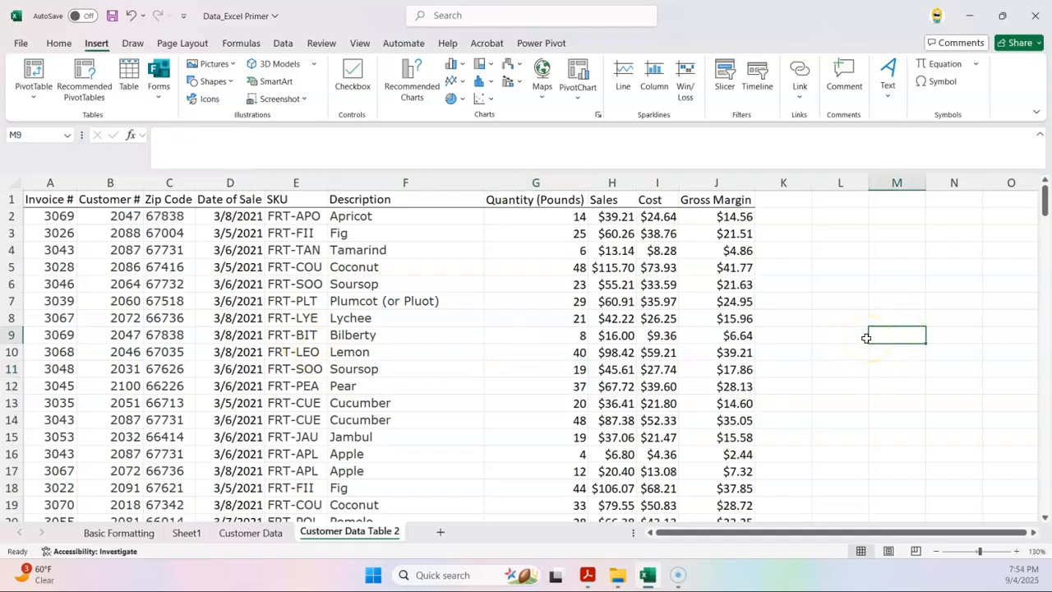
click(401, 342)
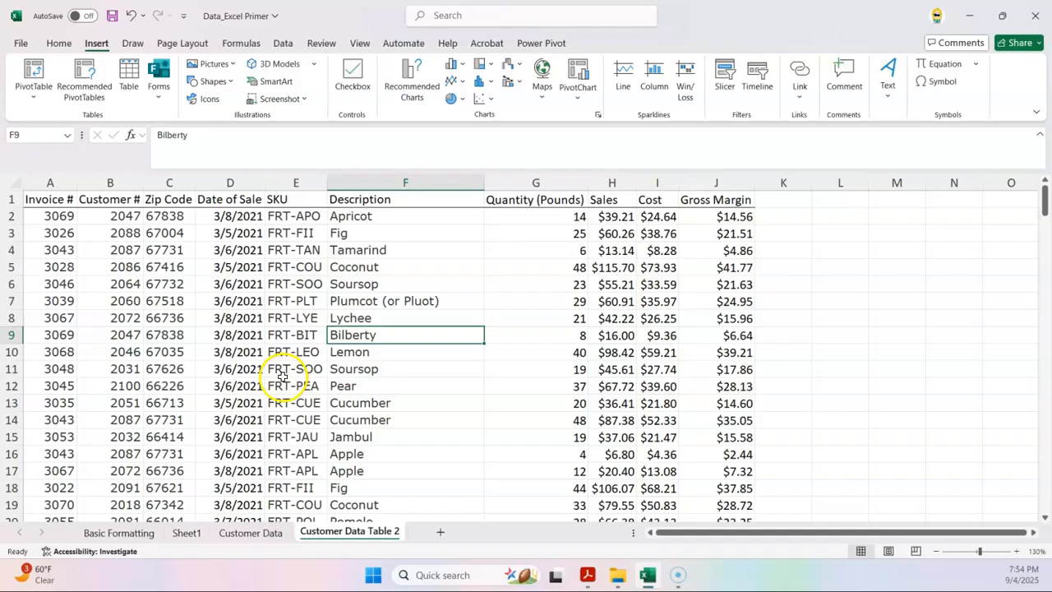
click(127, 78)
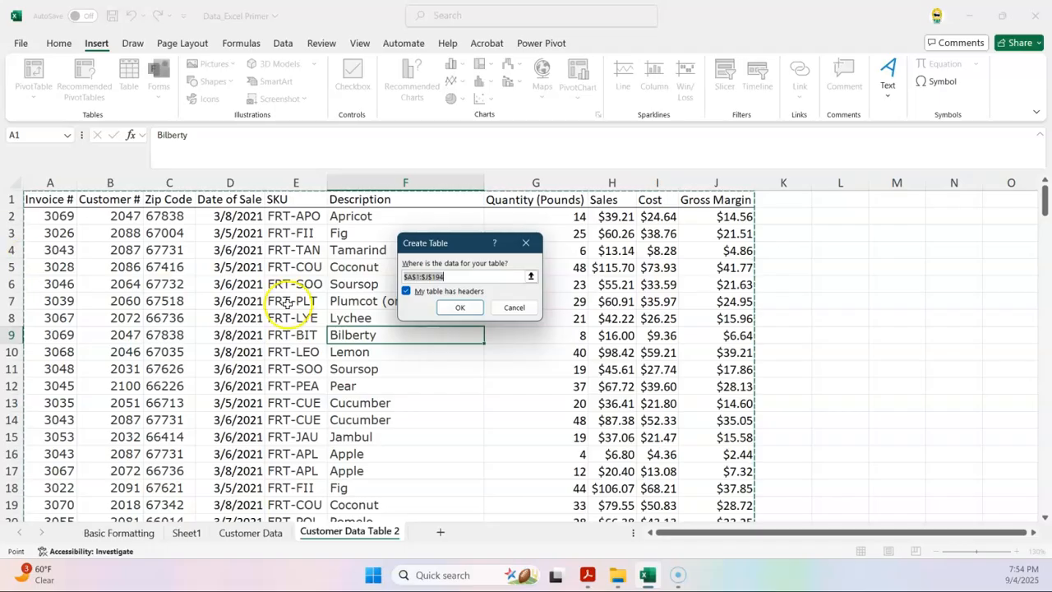
click(446, 305)
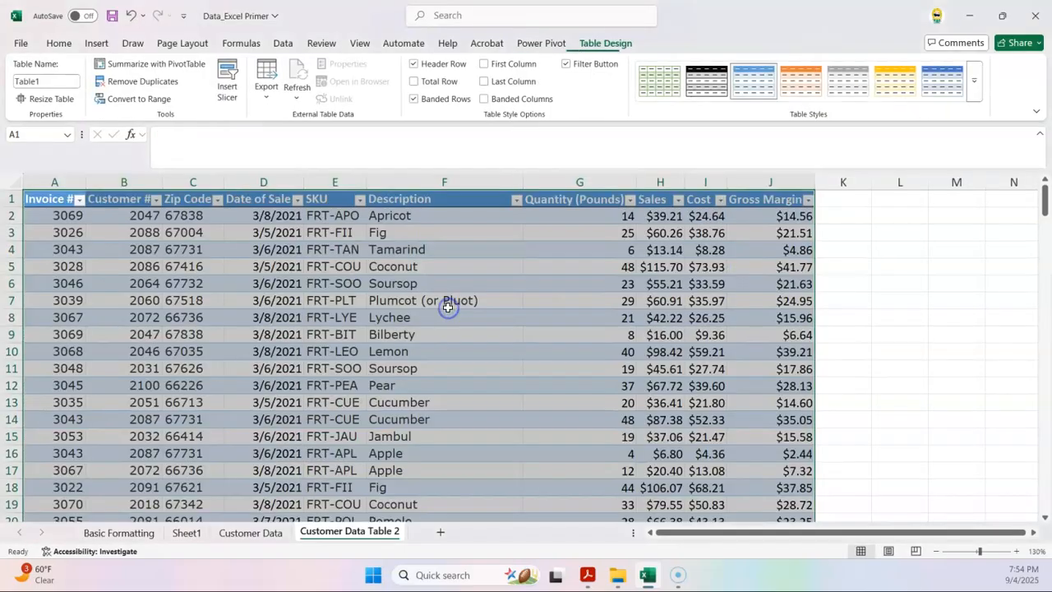
Rename the new table on the Customer Data Table 2 sheet as Day_2.
click(452, 379)
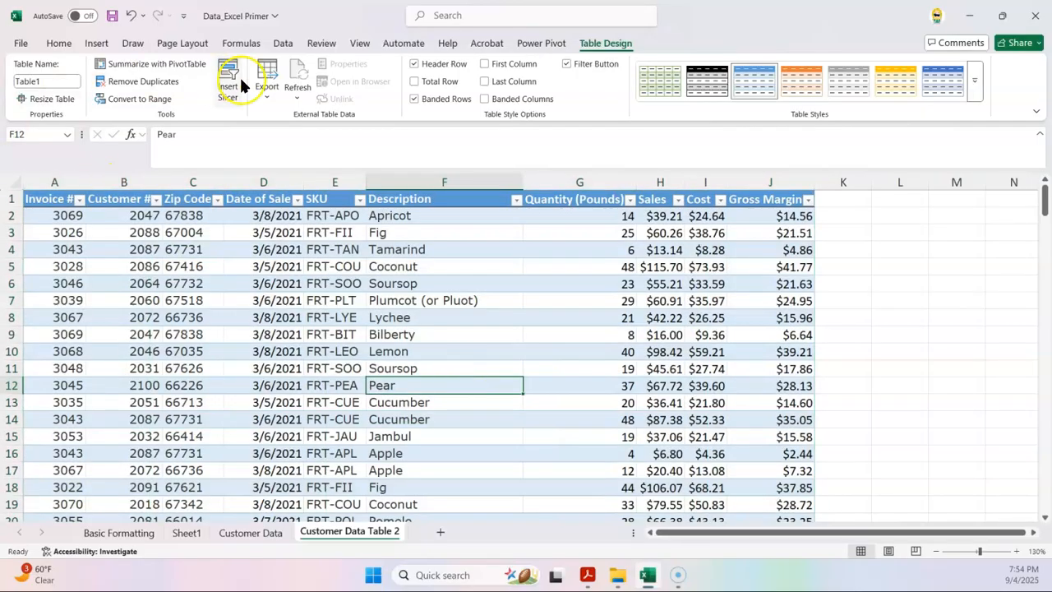
click(54, 81)
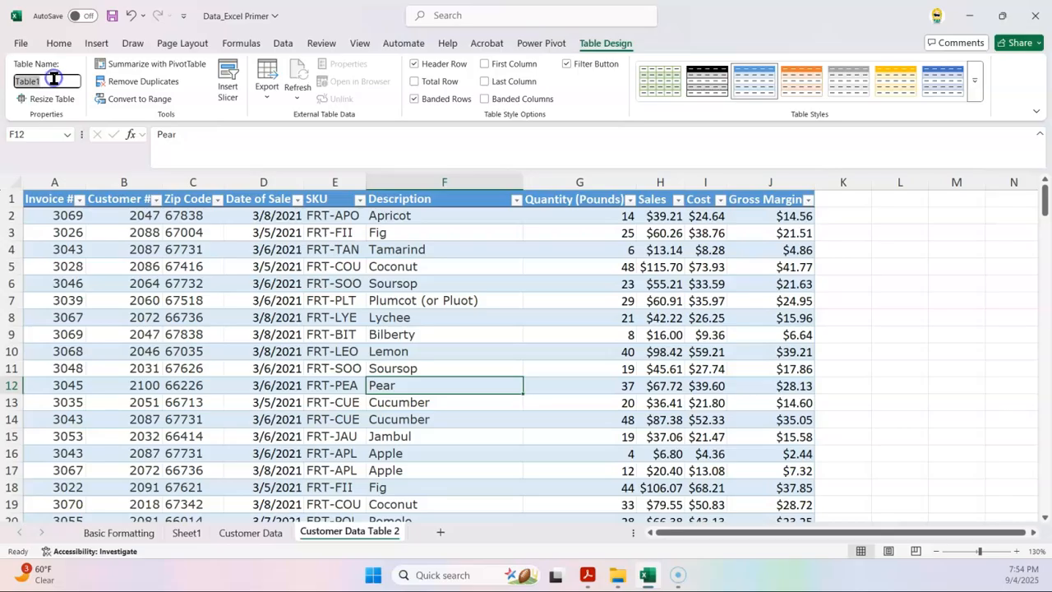
text(Day_2)
key(Return)
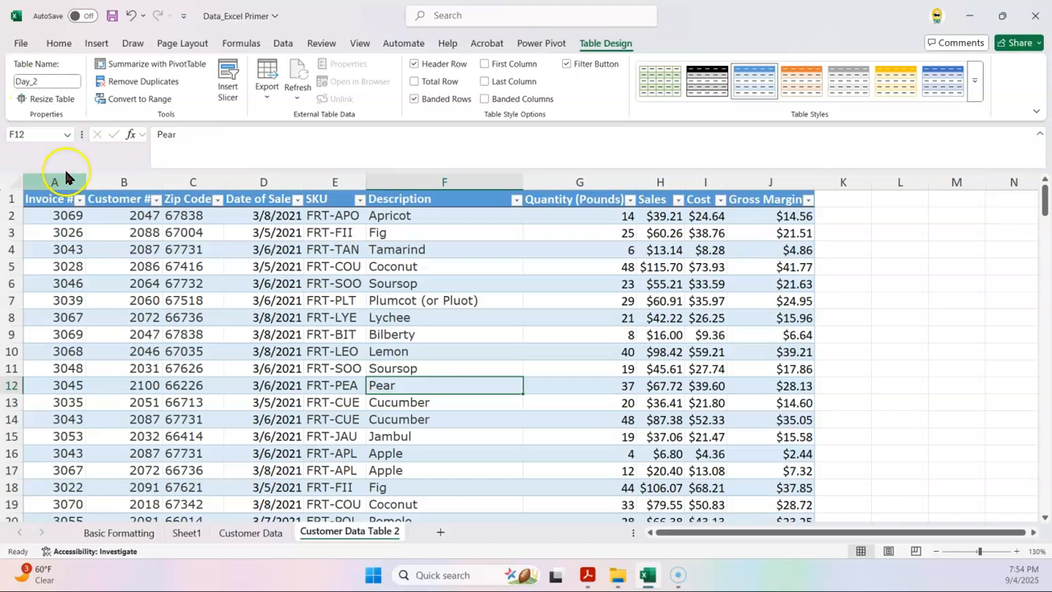
Examine the sort and filter options of the Invoice # and Description columns without applying any.
click(79, 199)
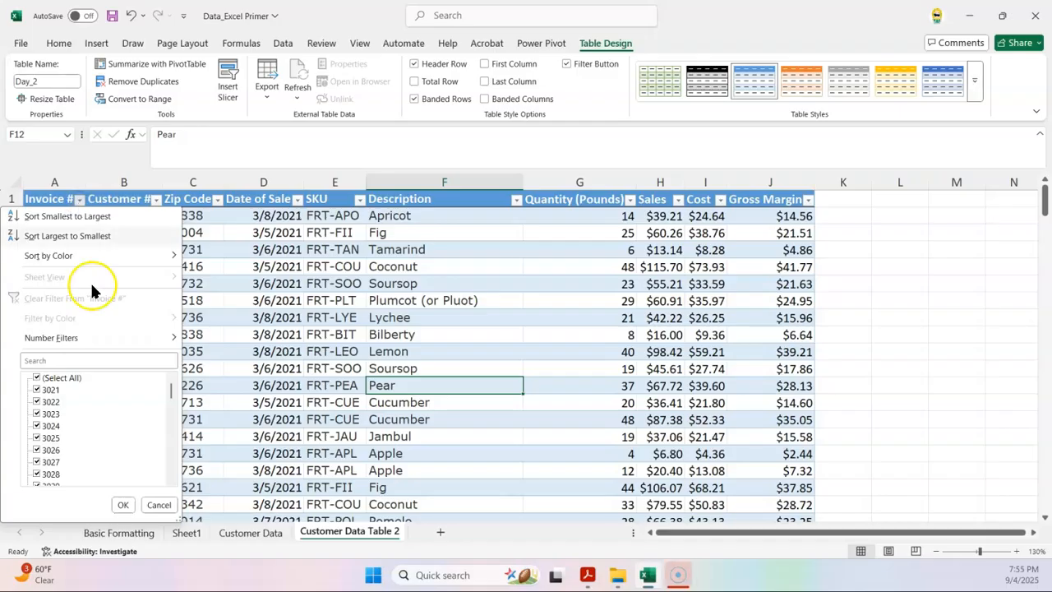
click(516, 200)
click(516, 200)
scroll(458, 422, down, 10)
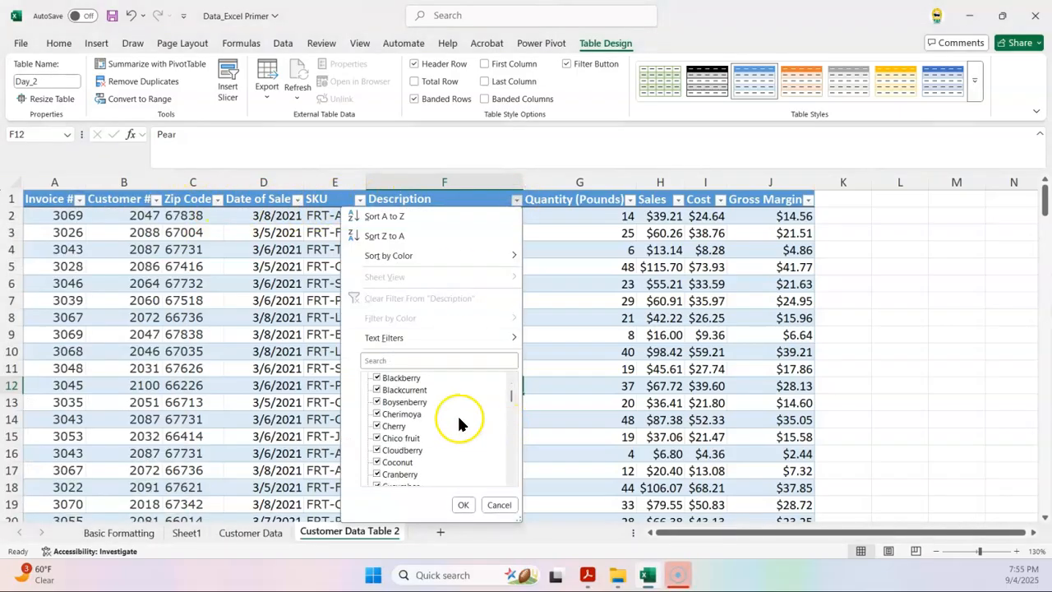
click(499, 505)
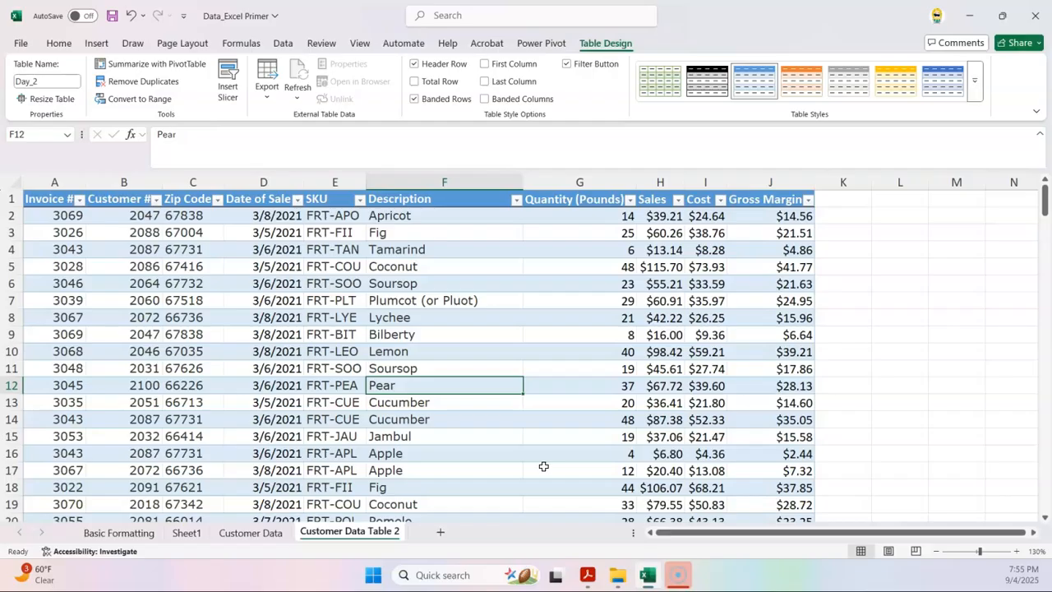
Insert a PivotTable based on the workbook's Data Model on a new worksheet.
click(98, 44)
click(34, 98)
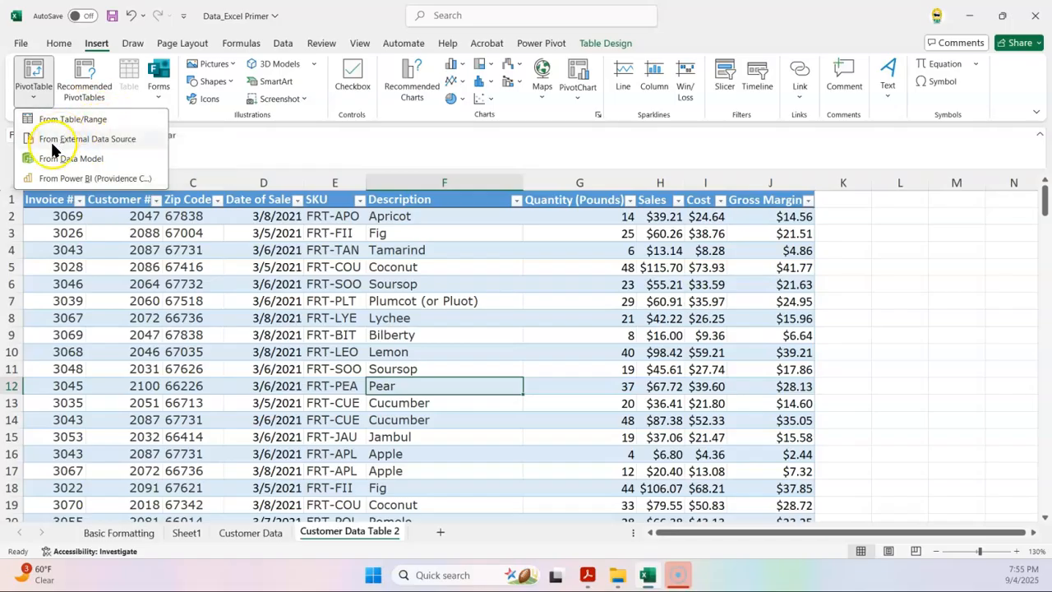
click(111, 164)
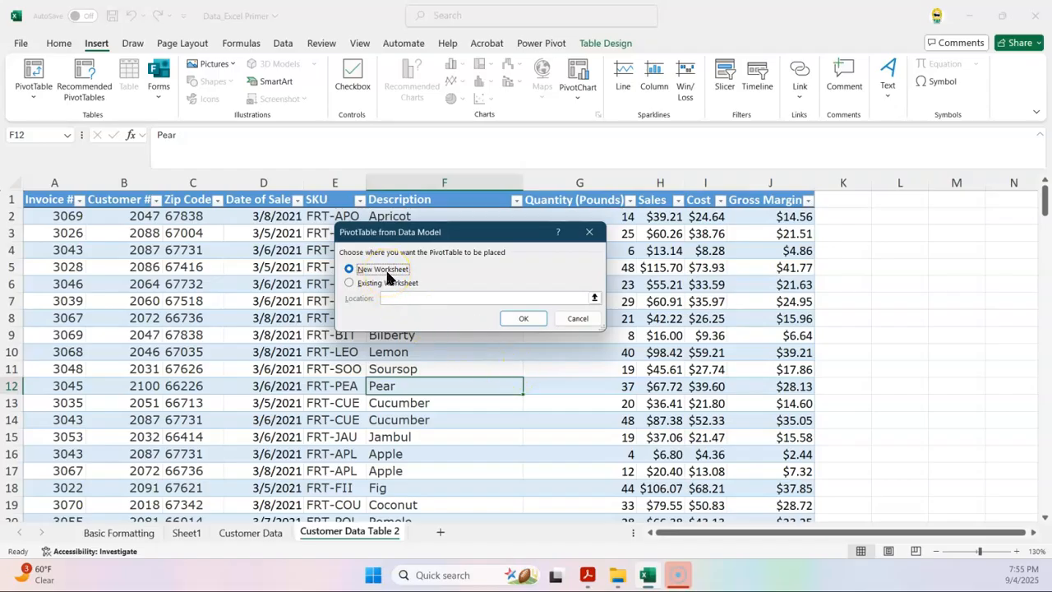
click(522, 317)
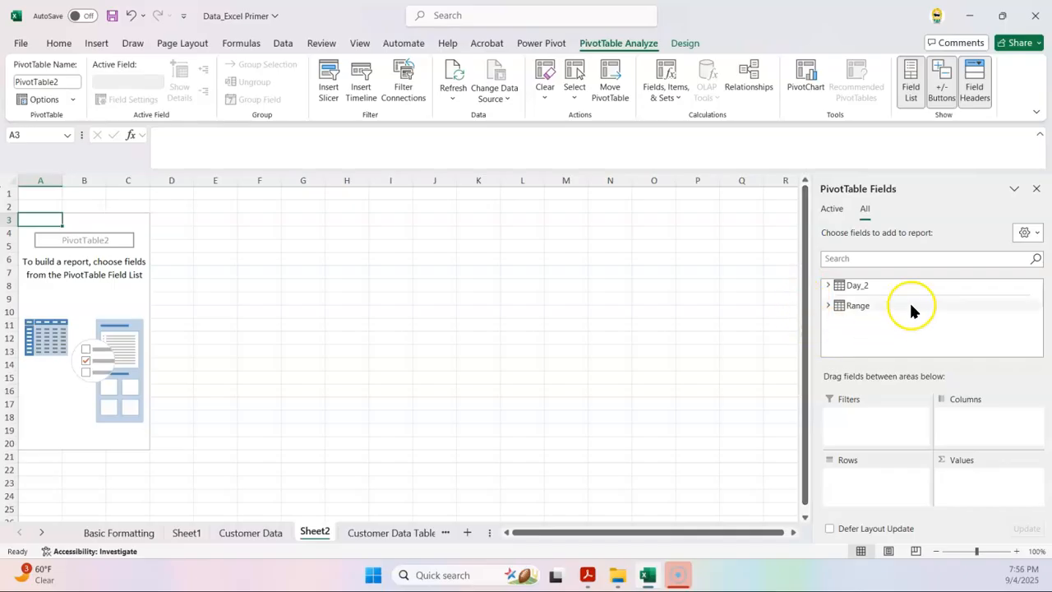
Examine the fields available in the Range and Day_2 tables of the new PivotTable.
click(829, 306)
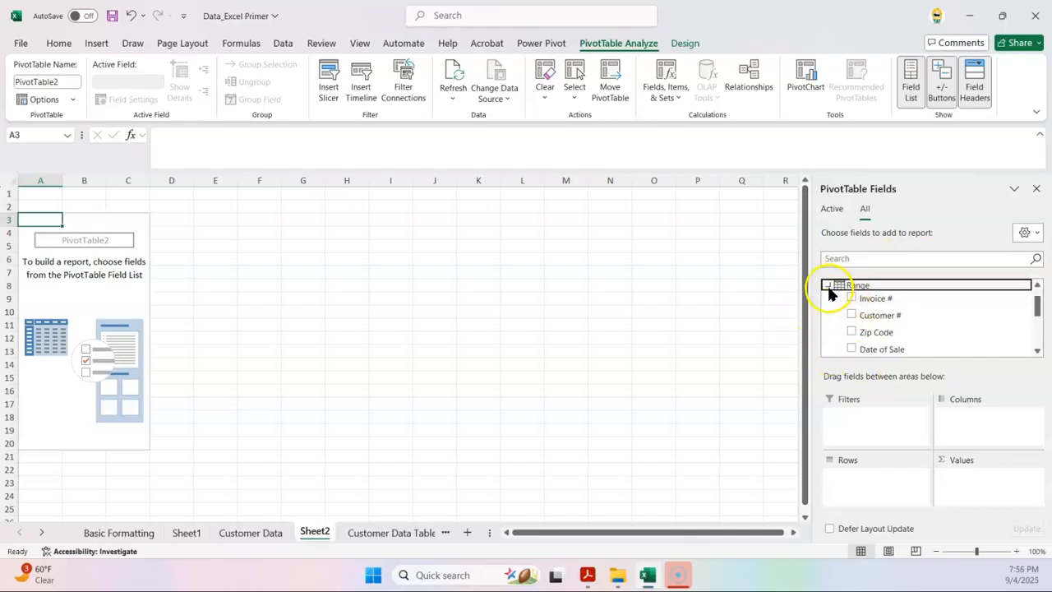
click(828, 285)
click(830, 285)
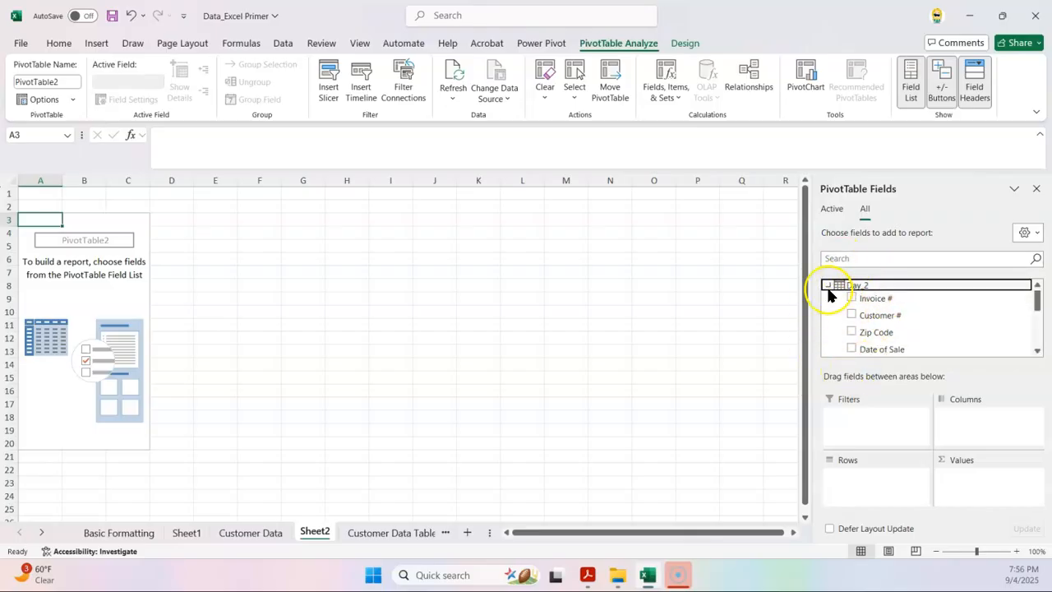
click(827, 285)
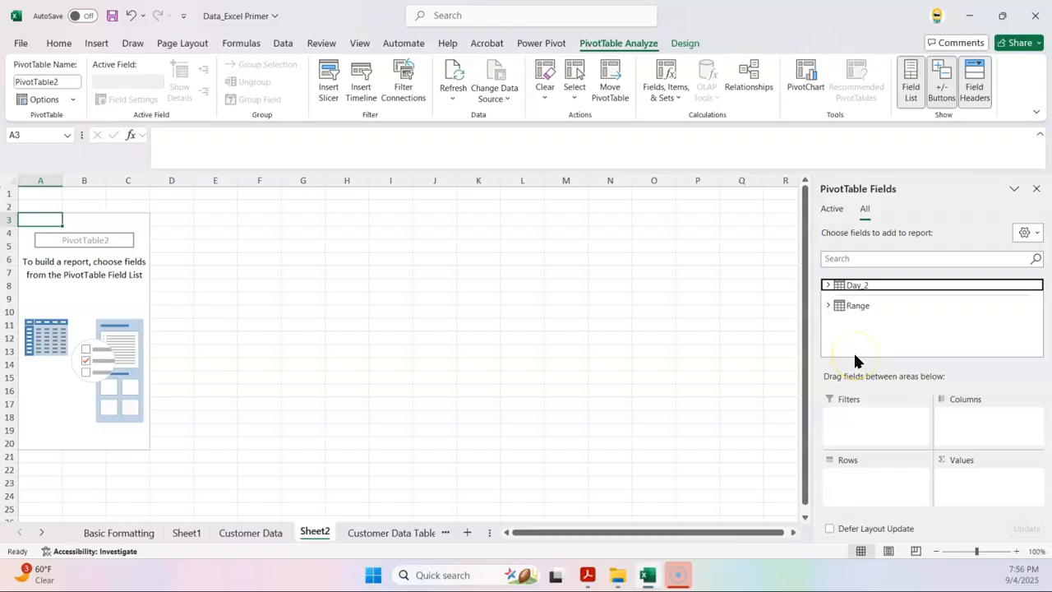
Start a new table relationship using the Data Model table Range with Customer # as the foreign column.
click(744, 78)
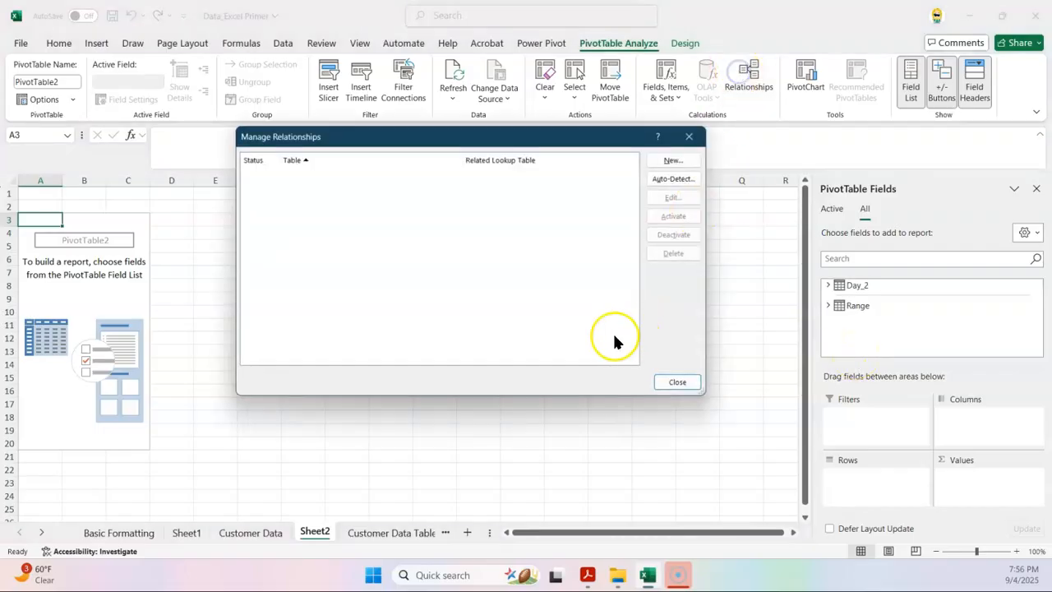
click(681, 161)
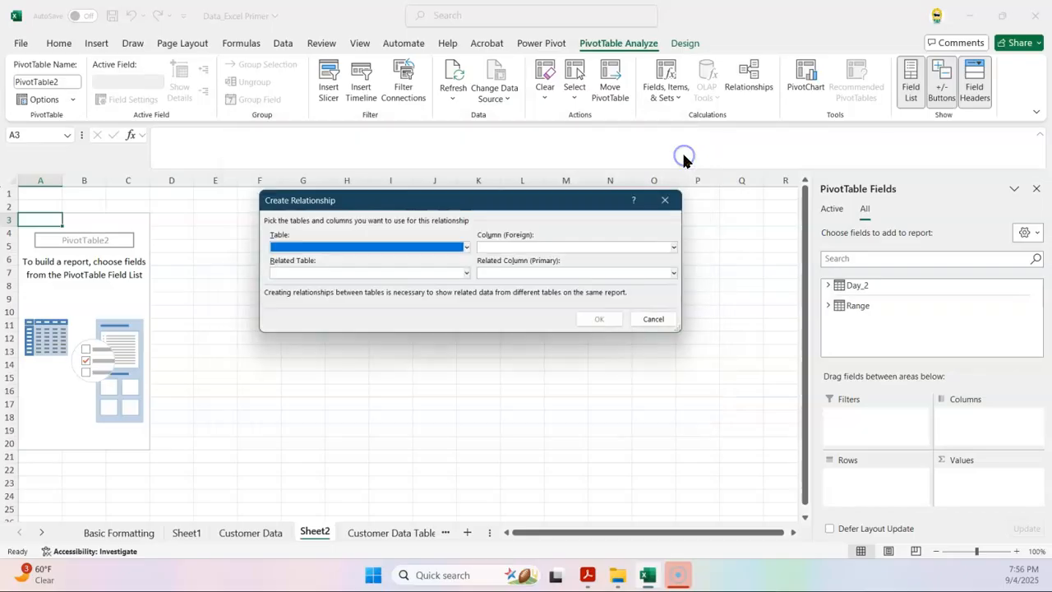
click(319, 250)
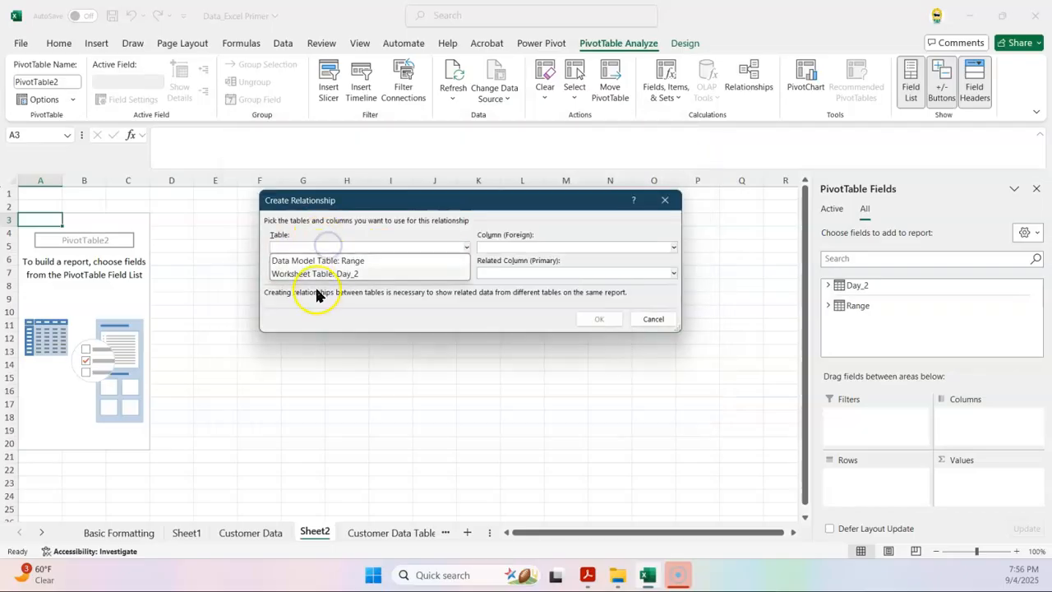
click(307, 261)
click(516, 247)
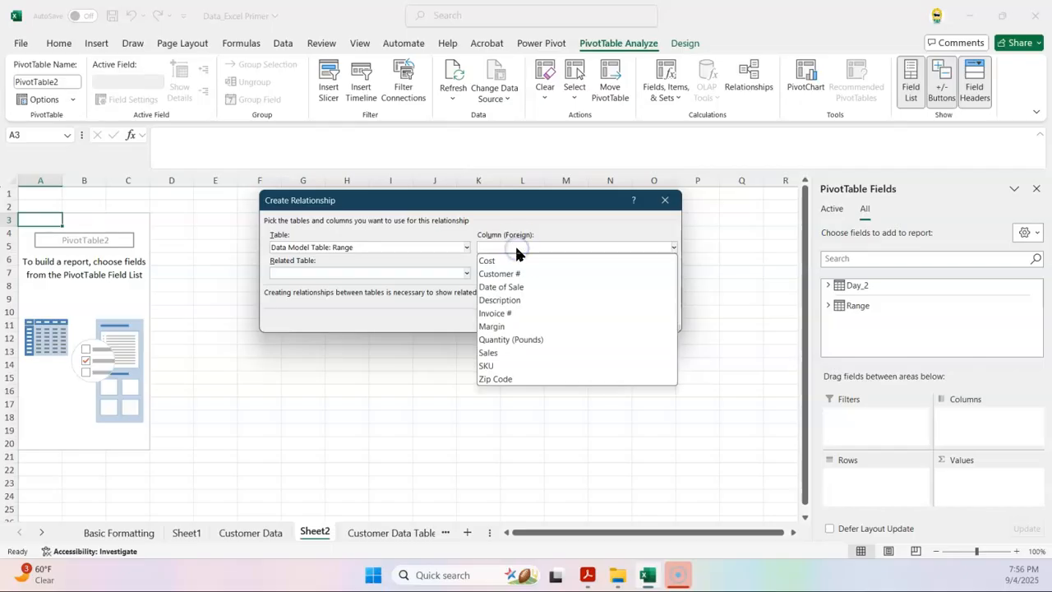
click(509, 274)
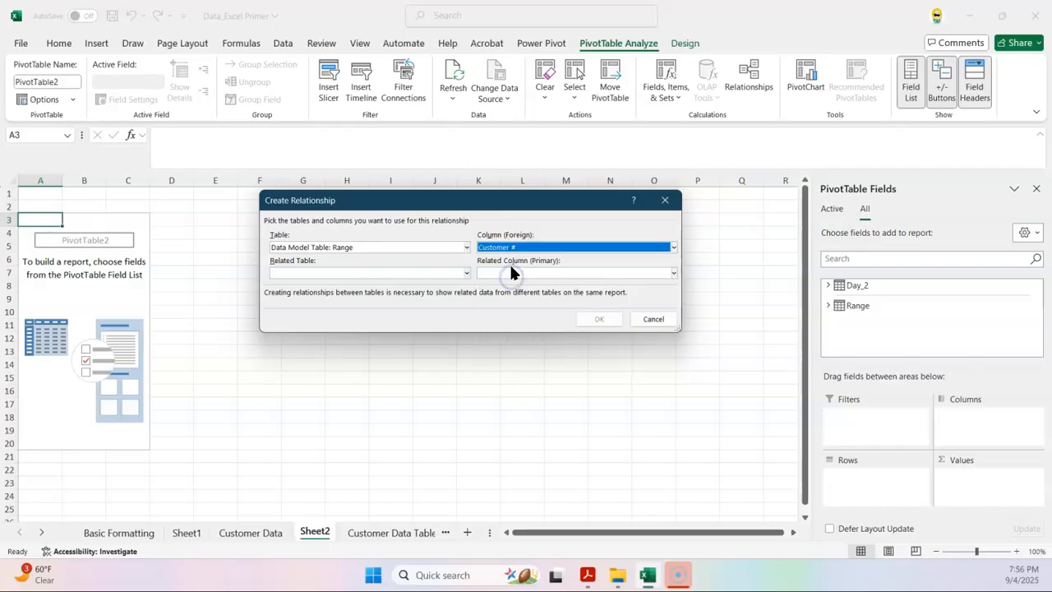
Try to relate it to the worksheet table Day_2 with Customer # as the primary column, and leave relationship management.
click(345, 275)
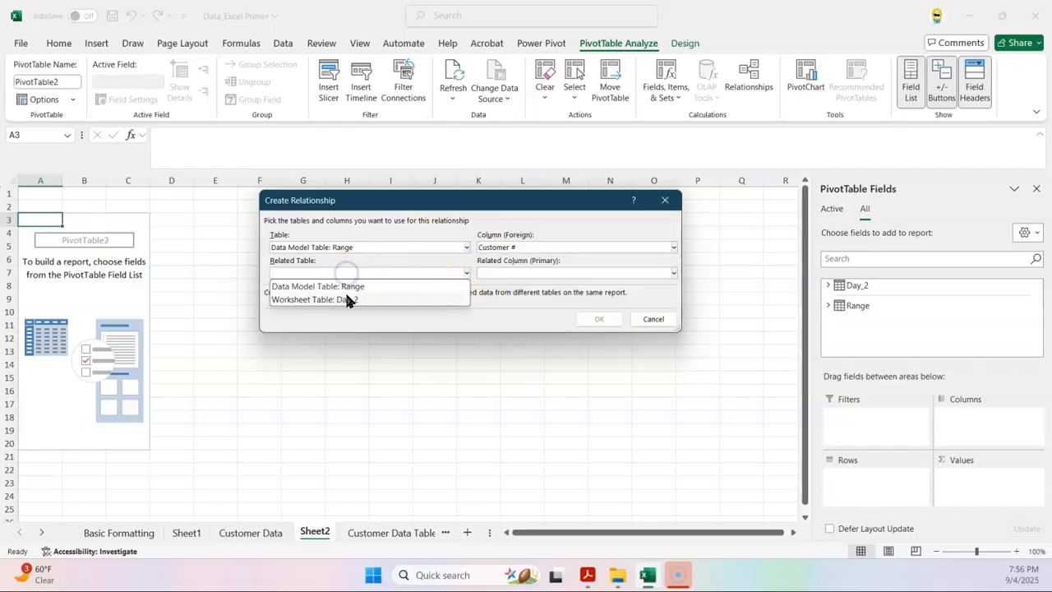
click(346, 299)
click(530, 272)
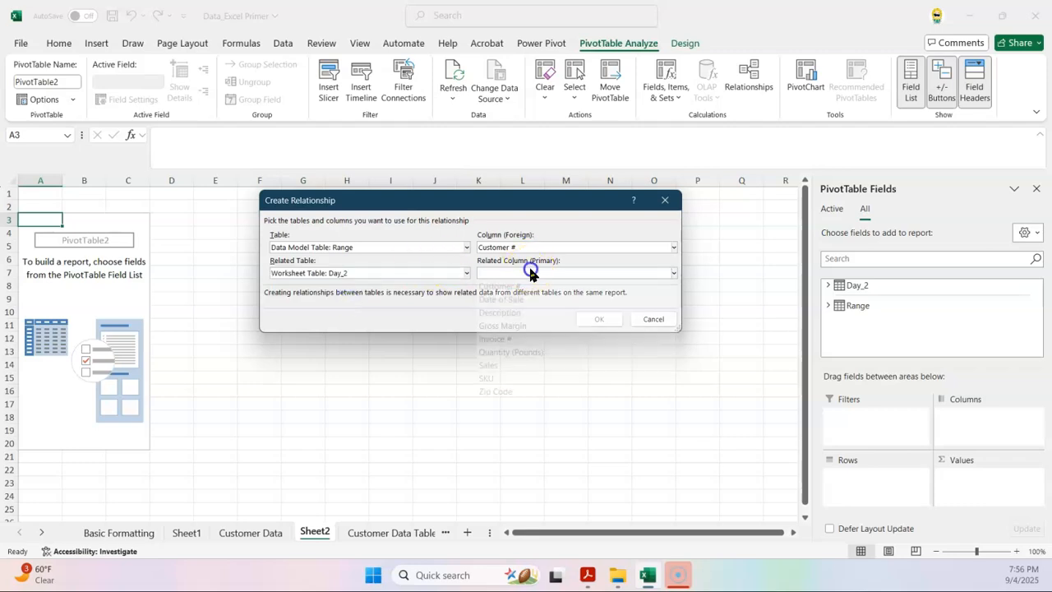
click(511, 299)
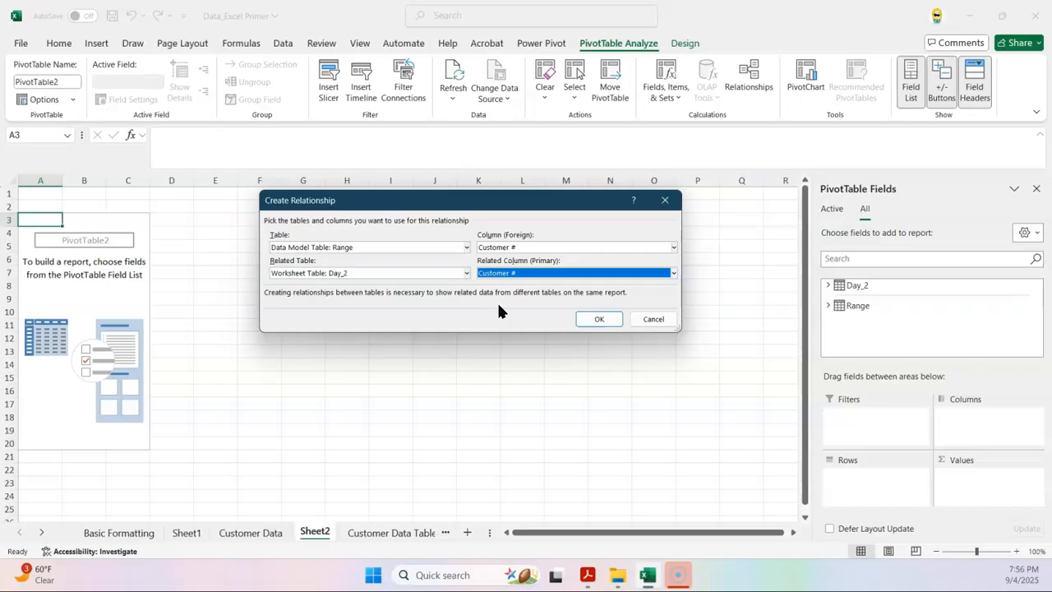
click(602, 321)
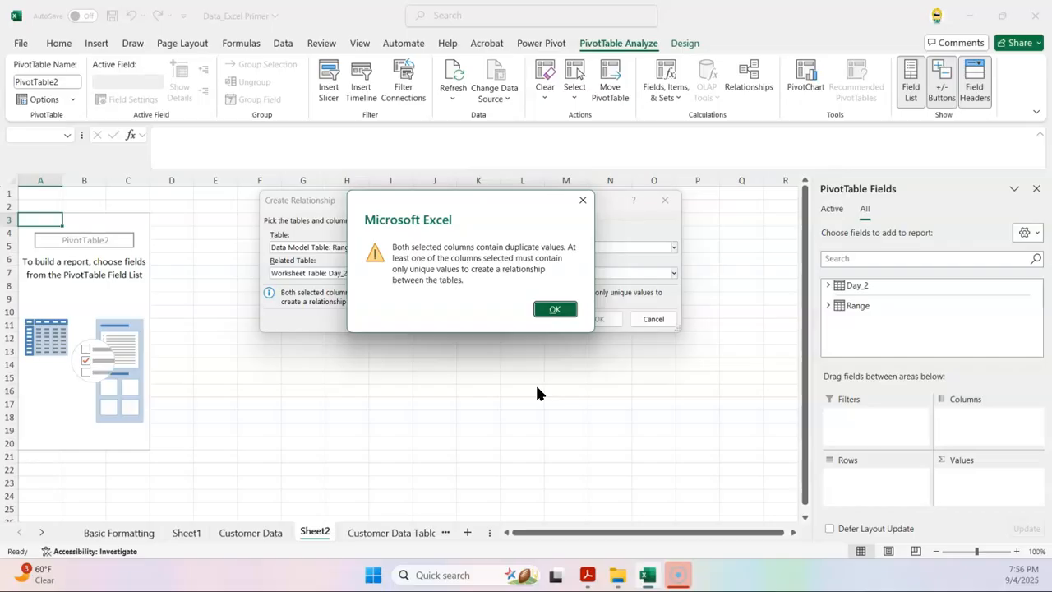
click(552, 311)
click(649, 320)
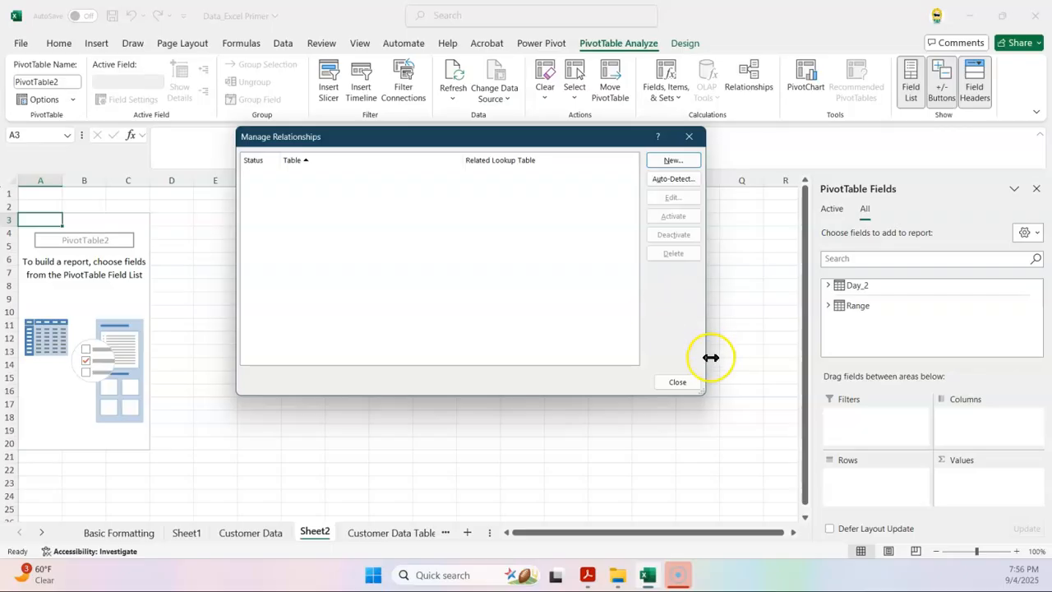
click(672, 383)
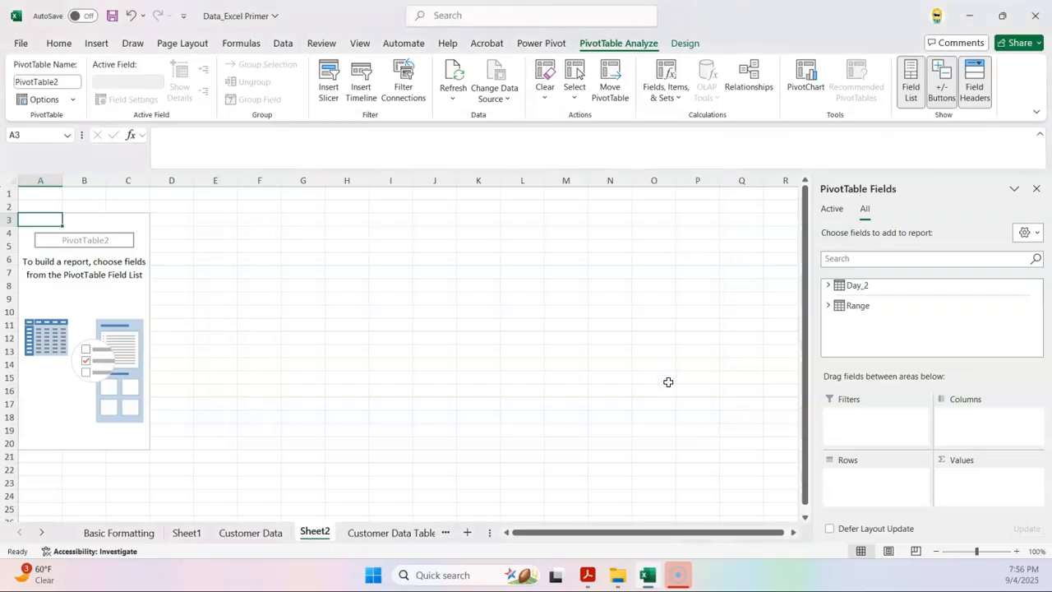